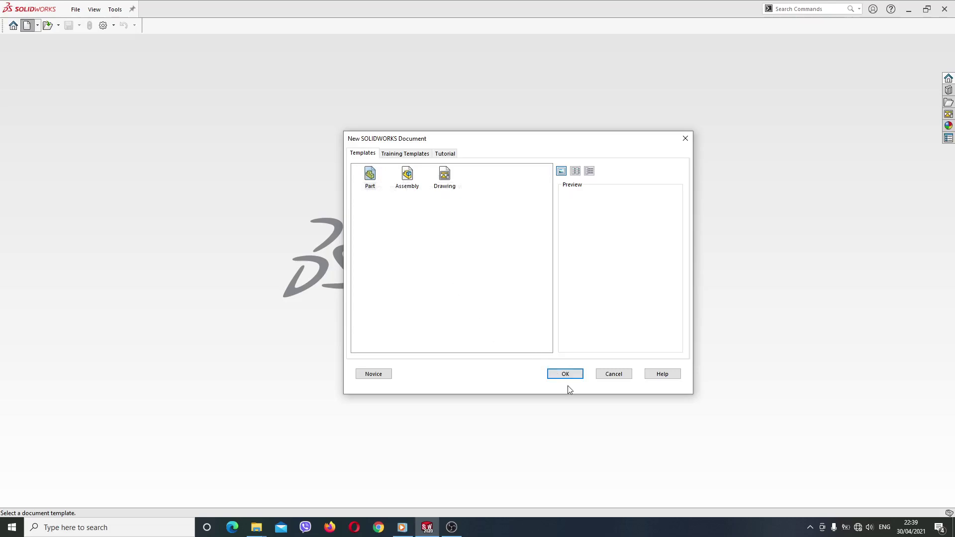
Create a new part document and show the Front, Top and Right reference planes in the graphics area.
click(565, 376)
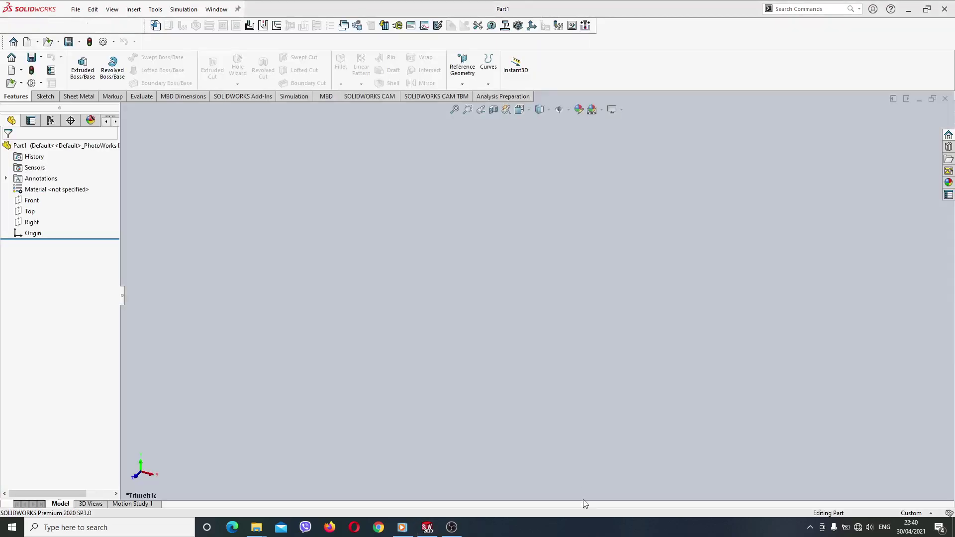
click(549, 110)
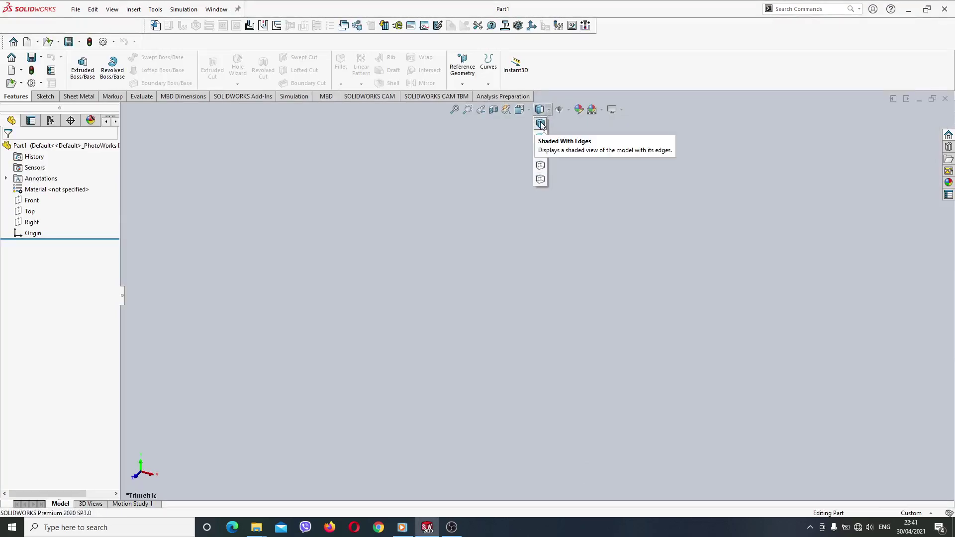
click(559, 109)
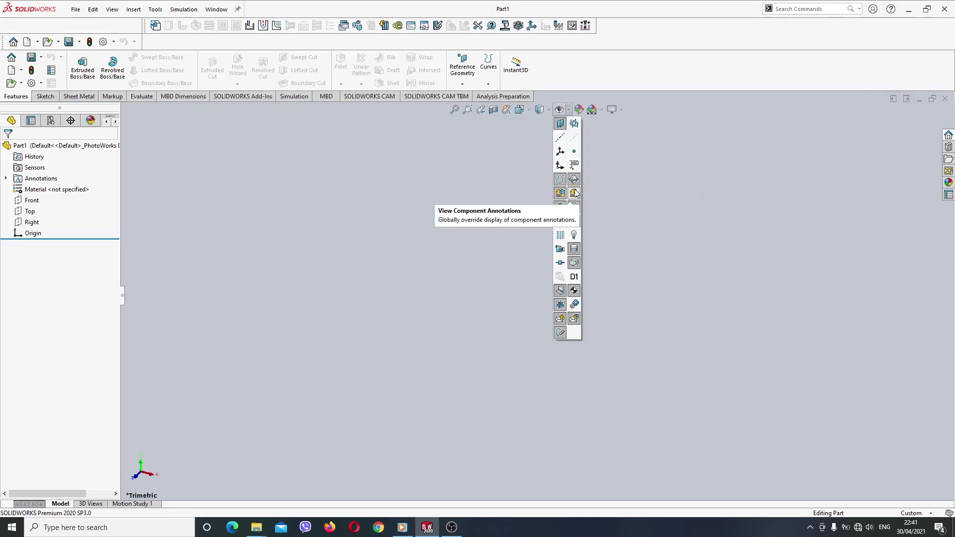
click(574, 123)
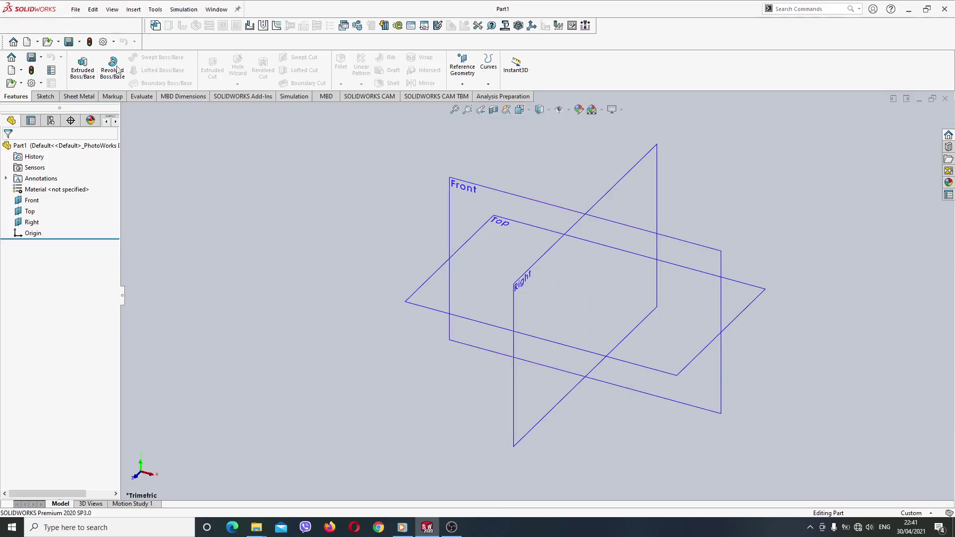
Set the document units to MMGS (millimeter, gram, second) with three decimal places (.123) for length.
click(31, 83)
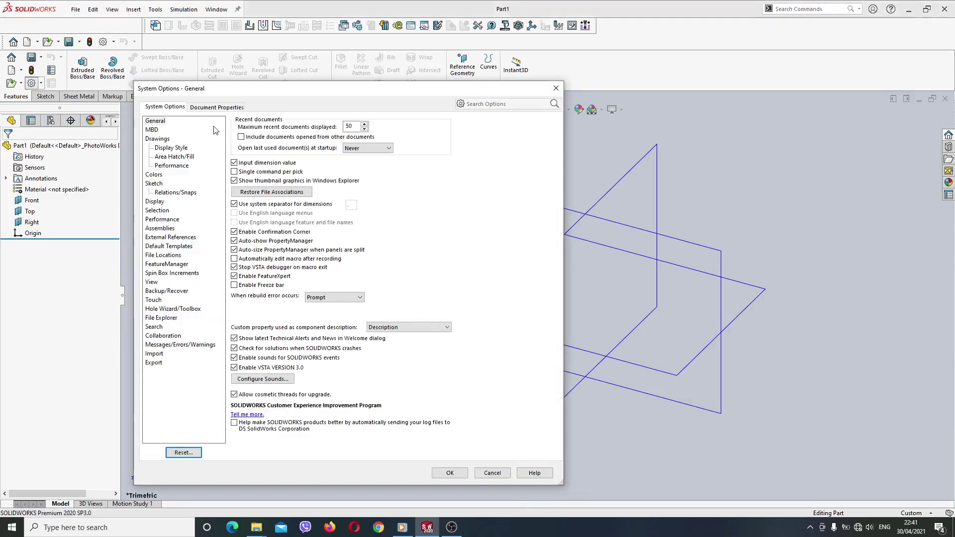
click(201, 108)
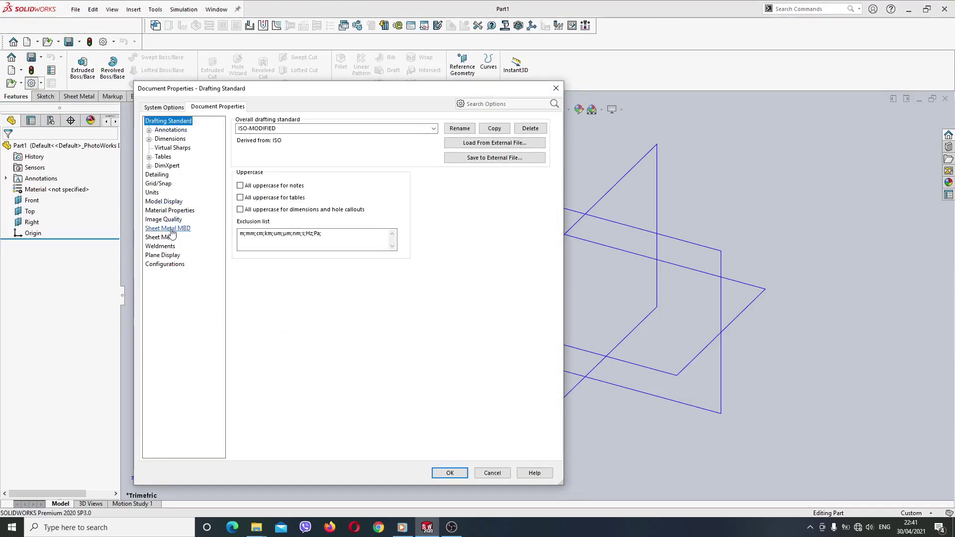
click(152, 192)
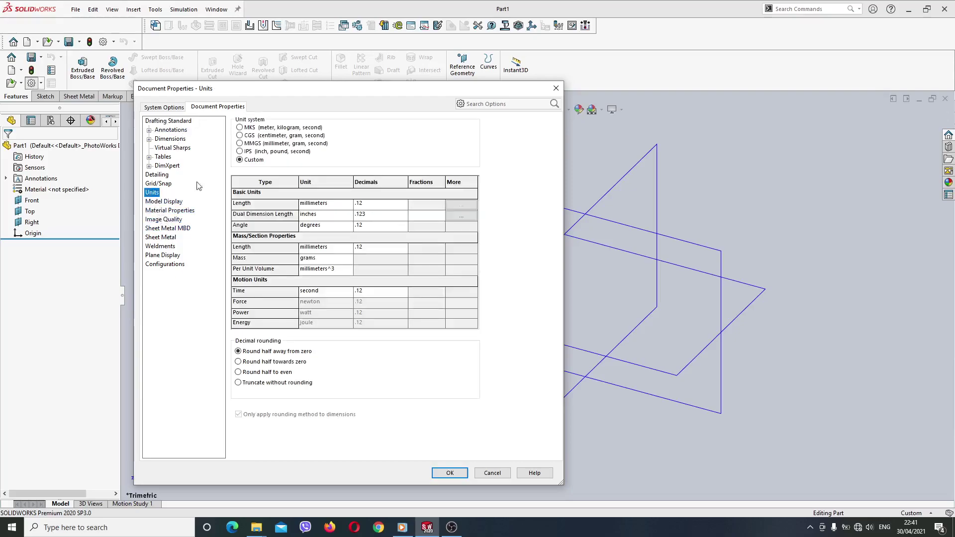
click(241, 144)
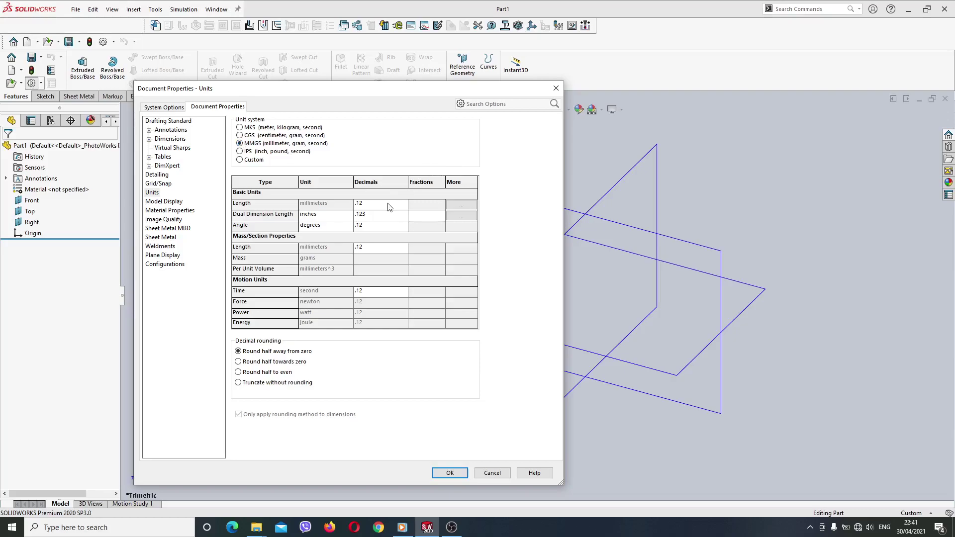
click(403, 204)
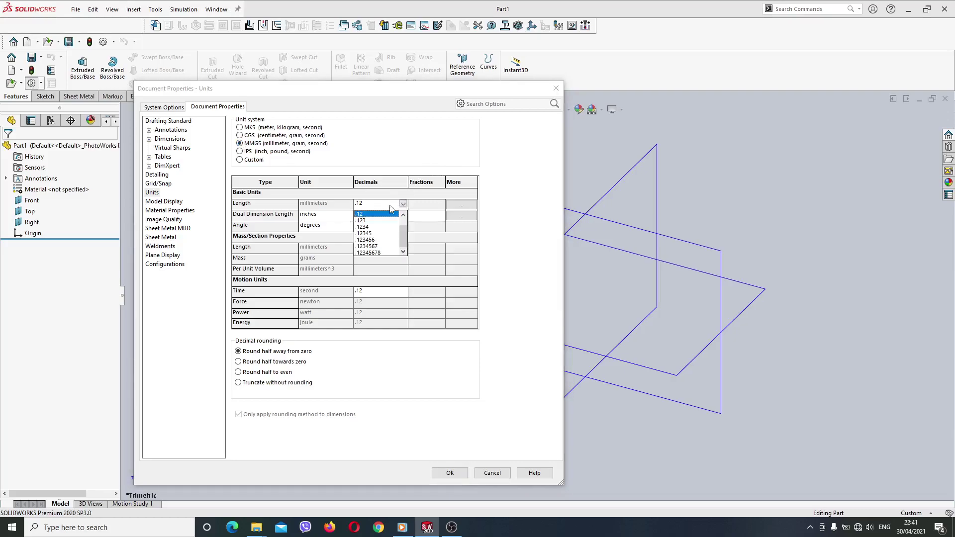
click(369, 224)
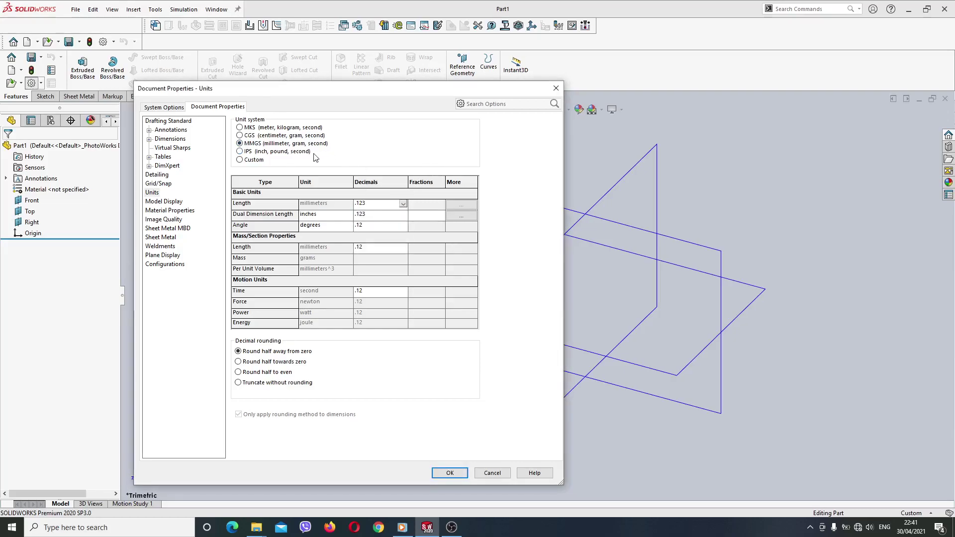
Define the document's dimension text height in points and choose a size smaller than 24.
click(158, 175)
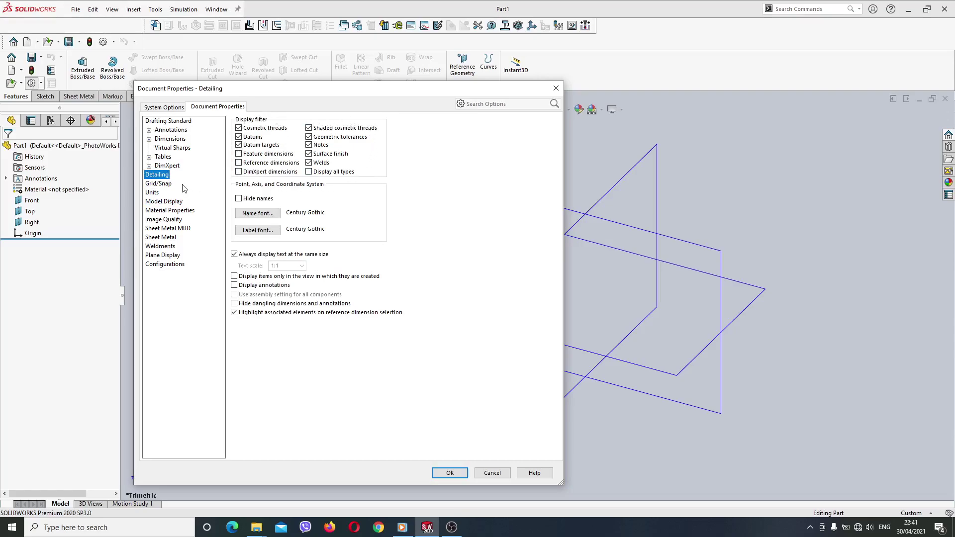
click(169, 139)
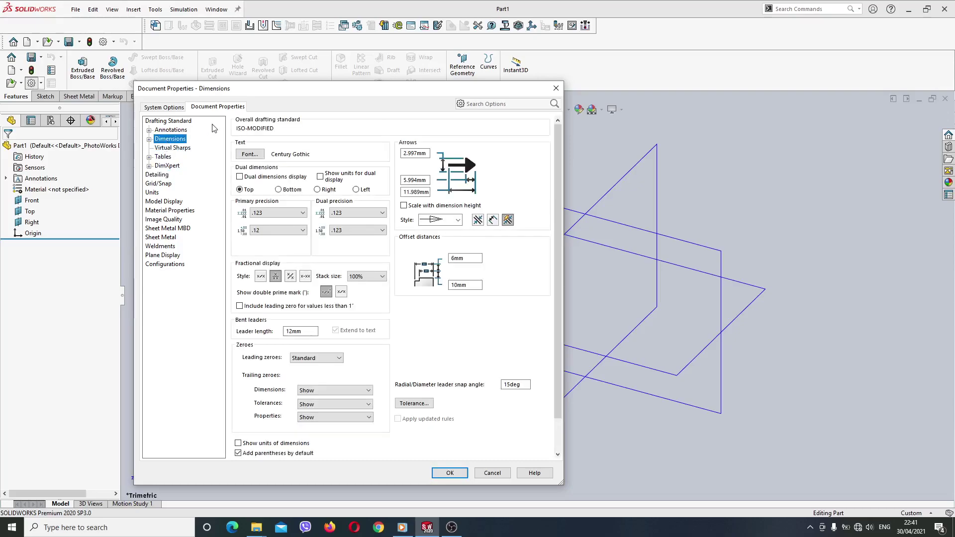
click(250, 155)
click(374, 256)
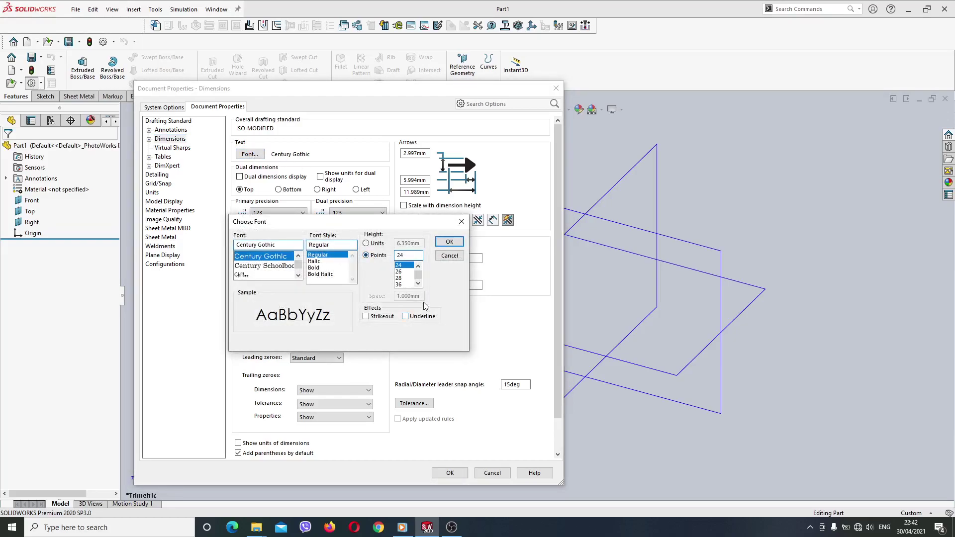
click(418, 267)
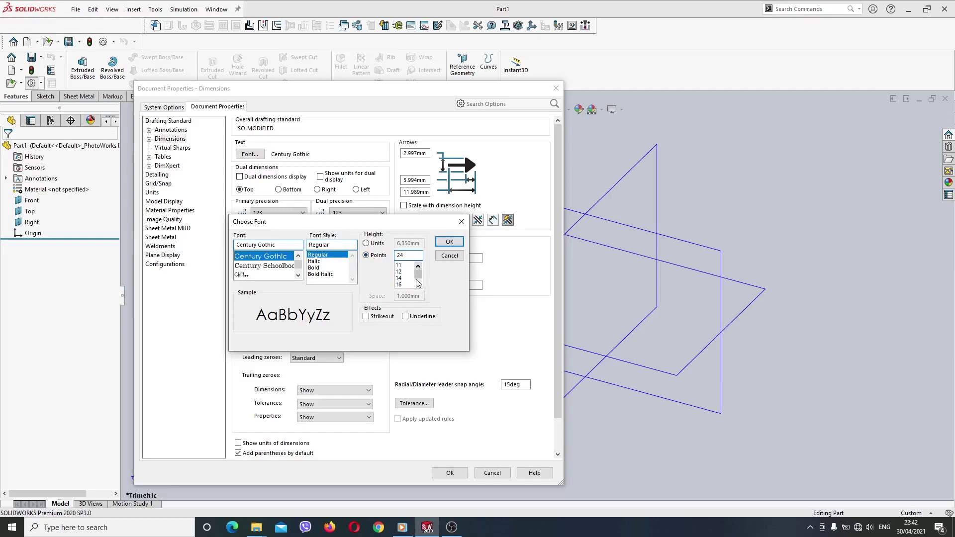
click(419, 284)
click(418, 283)
click(401, 265)
click(449, 242)
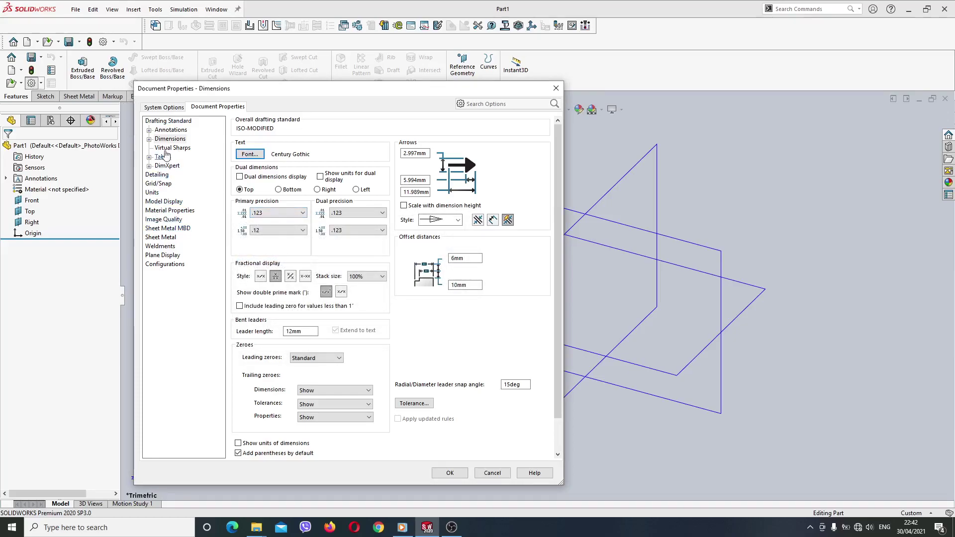
Set the annotation text font height to 14 points and apply the document properties.
click(172, 132)
click(249, 154)
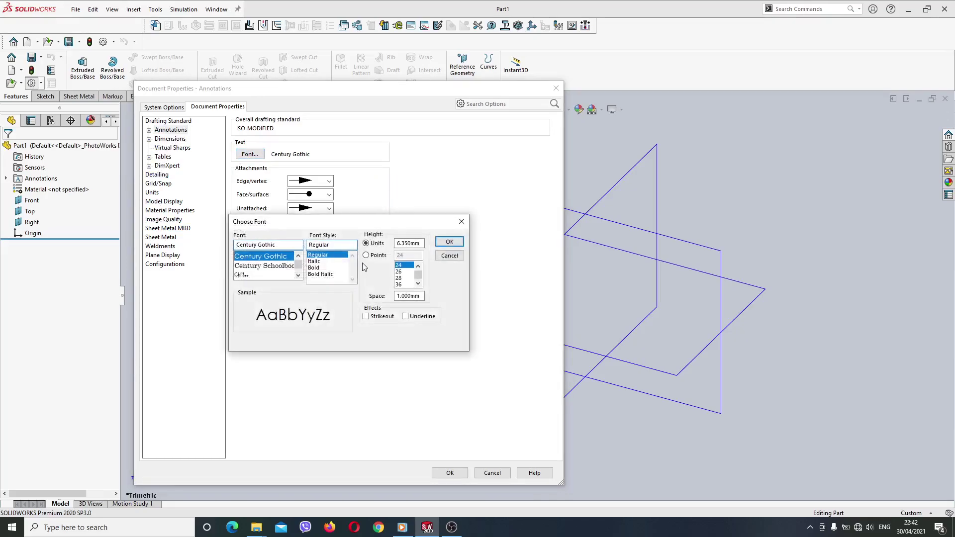
click(368, 256)
drag(418, 275, 416, 265)
click(398, 265)
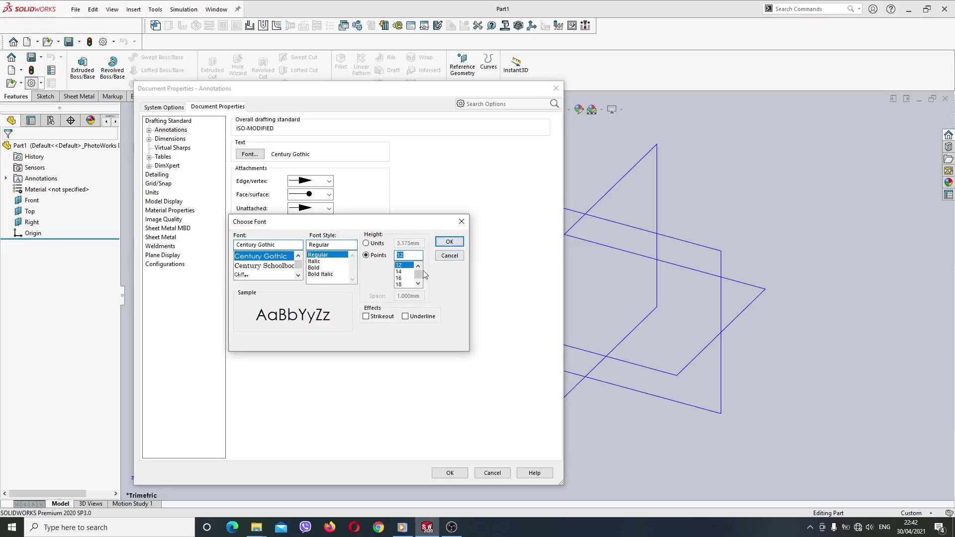
click(406, 272)
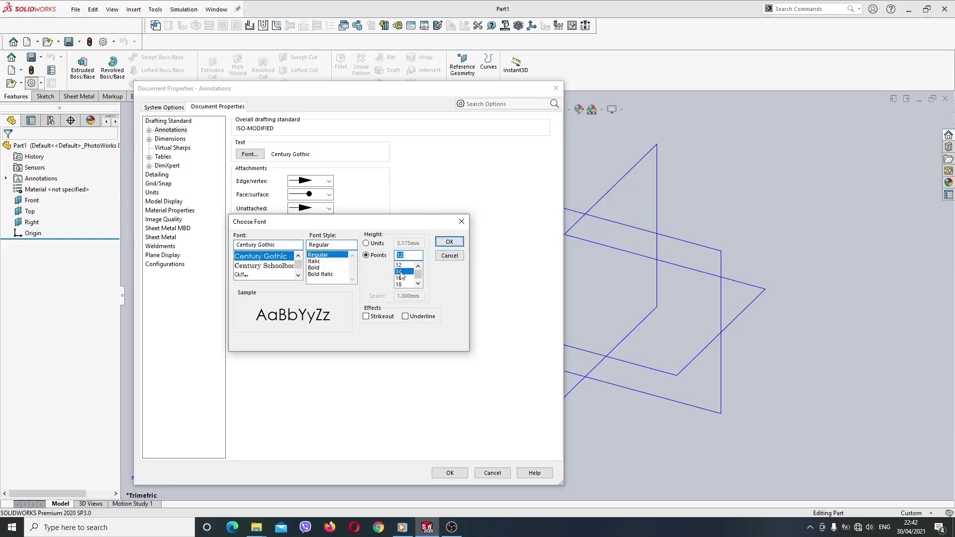
click(456, 242)
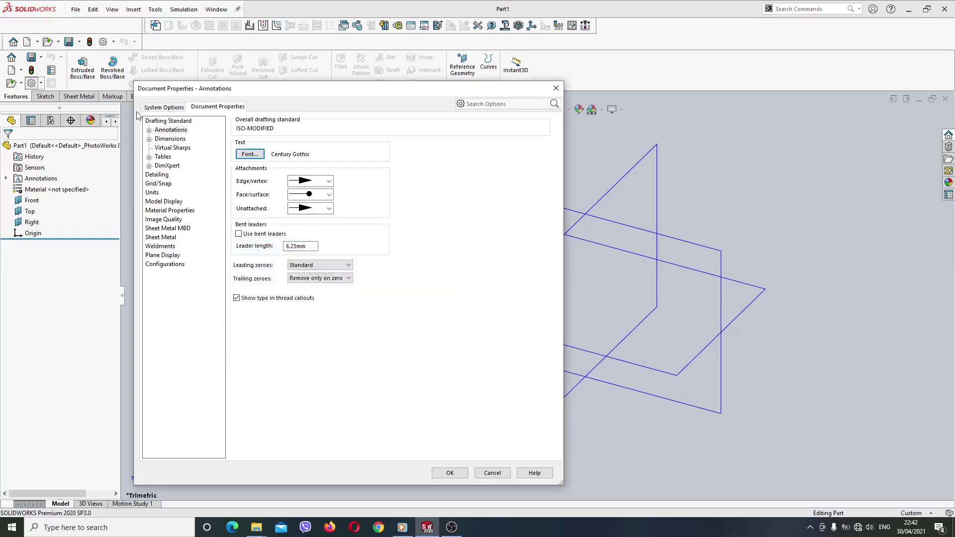
click(162, 157)
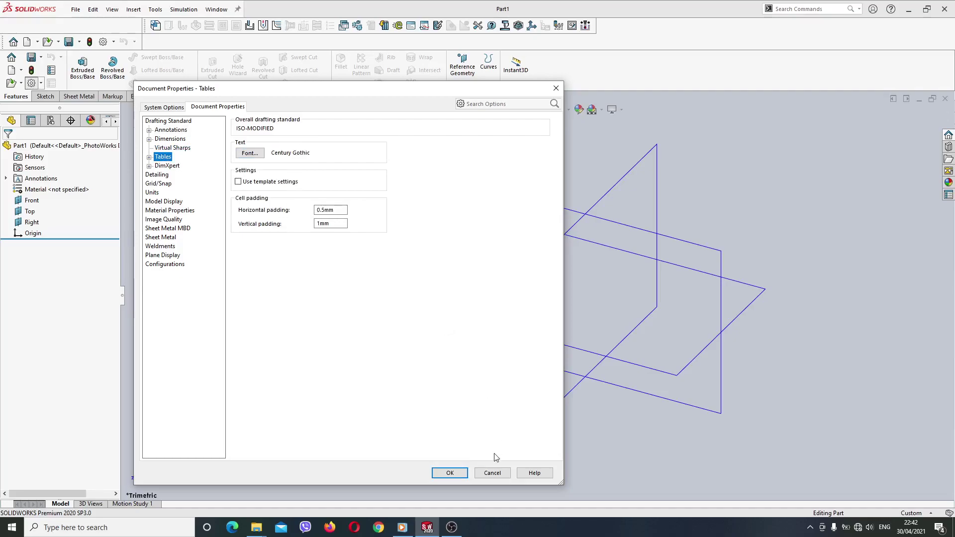
click(458, 474)
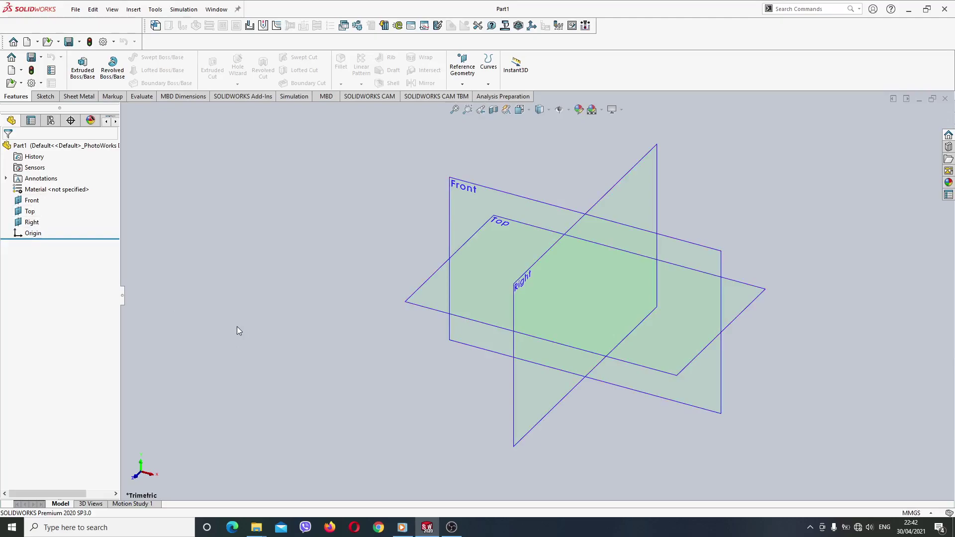
Start saving the part under a new name with the file type Part Templates (*.prtdot).
click(79, 41)
click(82, 68)
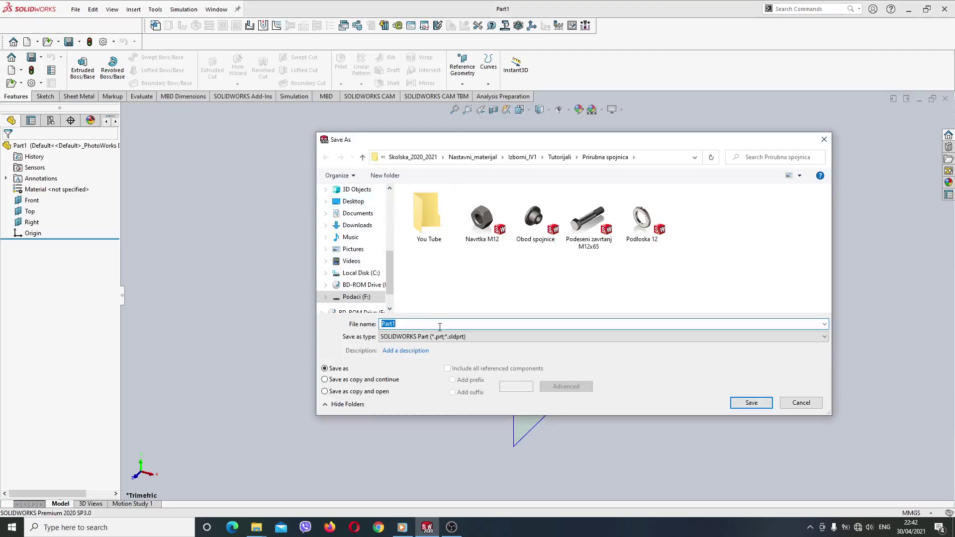
click(437, 337)
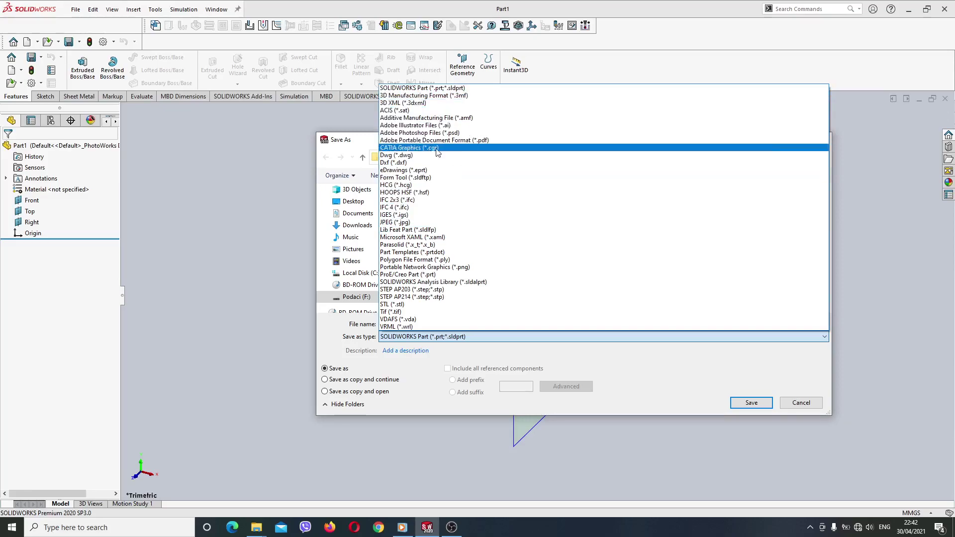
click(440, 252)
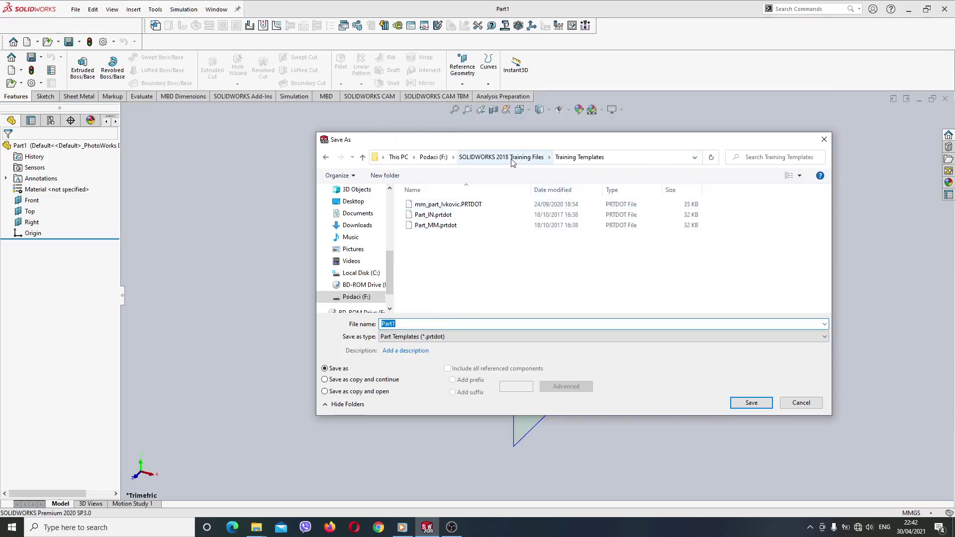
Choose the save folder Templates SW2020 on drive F:, under Skolska_2020_2021, Nastavni_materijal, Modeliranje_i_simulacije_III1, Sa_ucenicima_vezbe_grupe_2020_2021, 2020_2021, Tutorijali.
click(433, 157)
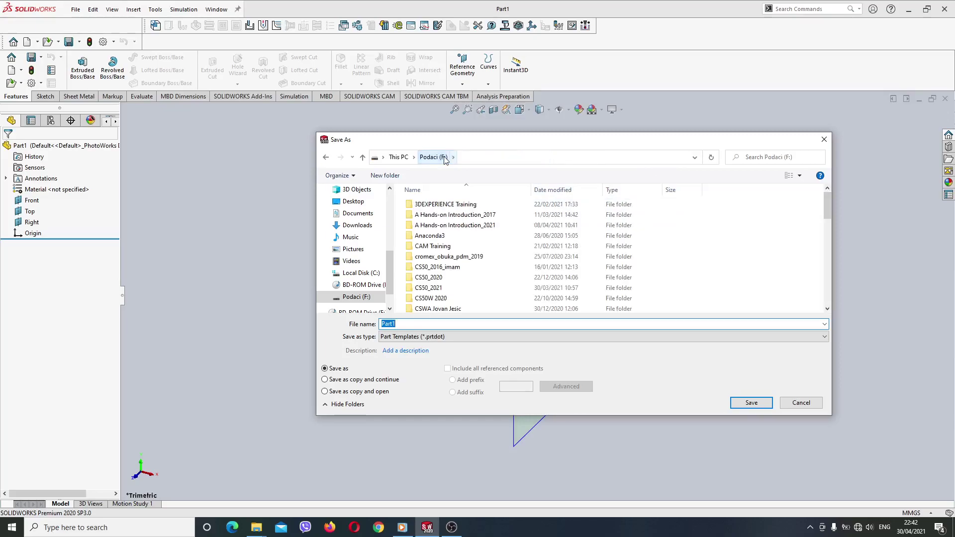
scroll(451, 258, down, 10)
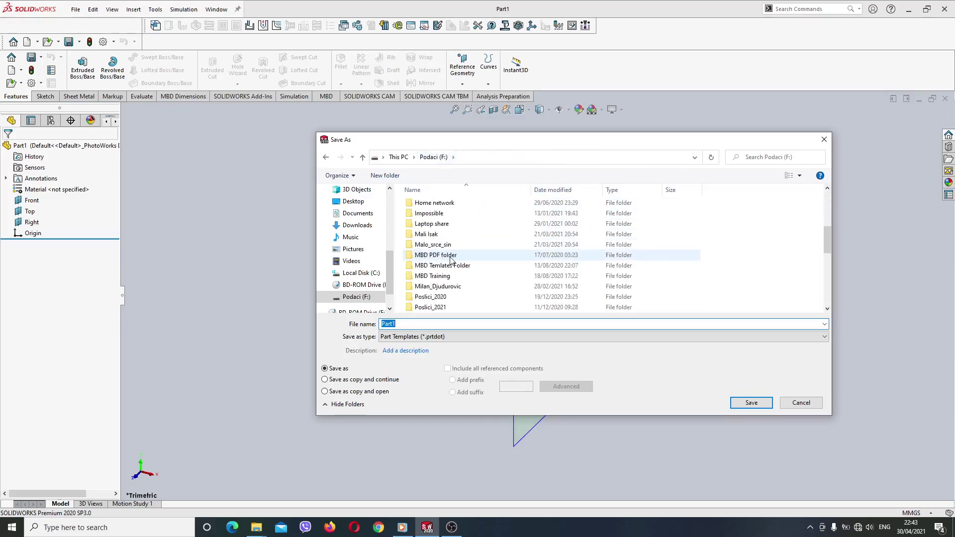
scroll(451, 257, down, 3)
click(449, 224)
double_click(450, 225)
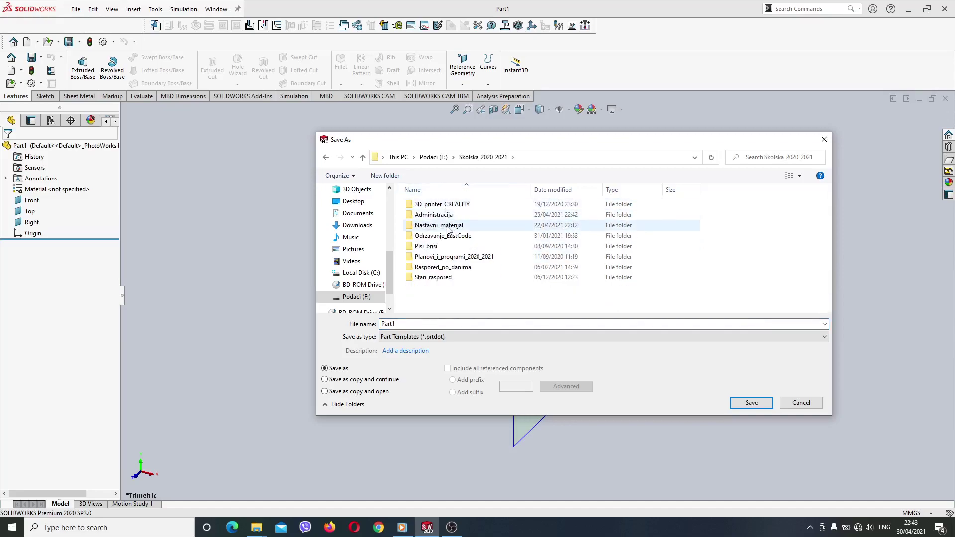
double_click(448, 226)
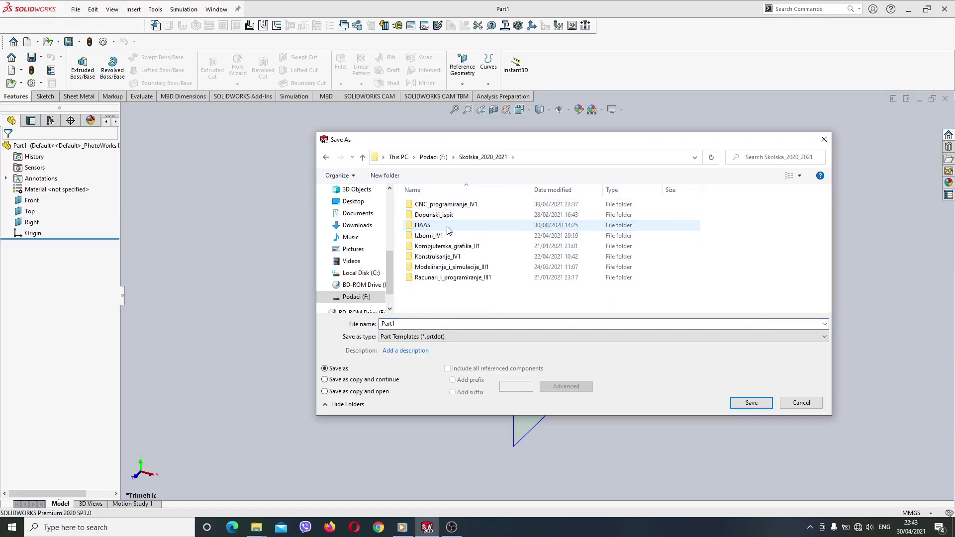
double_click(458, 267)
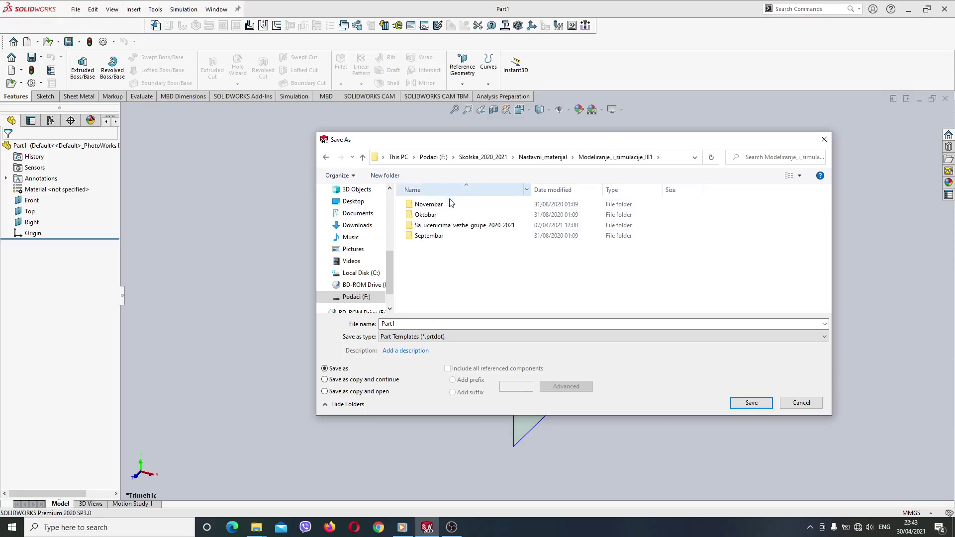
double_click(455, 224)
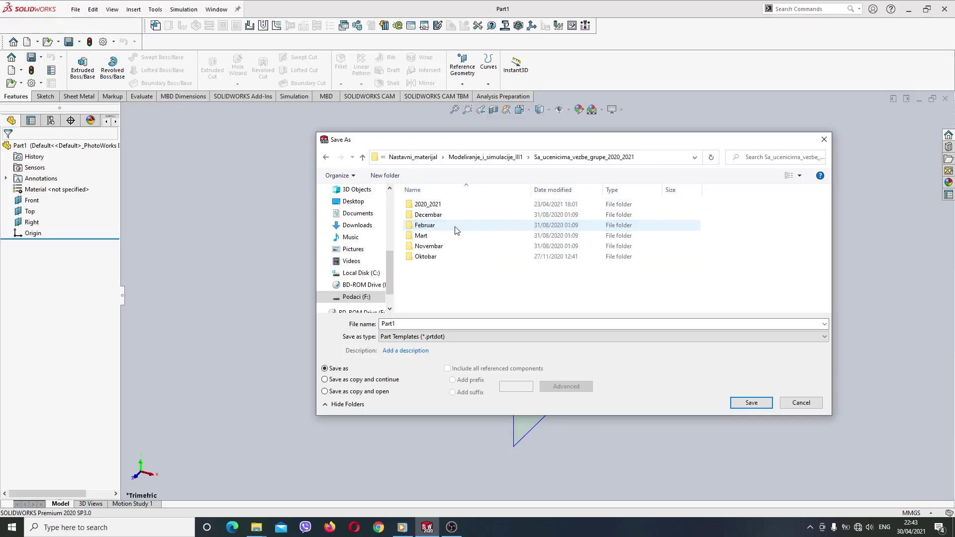
double_click(436, 206)
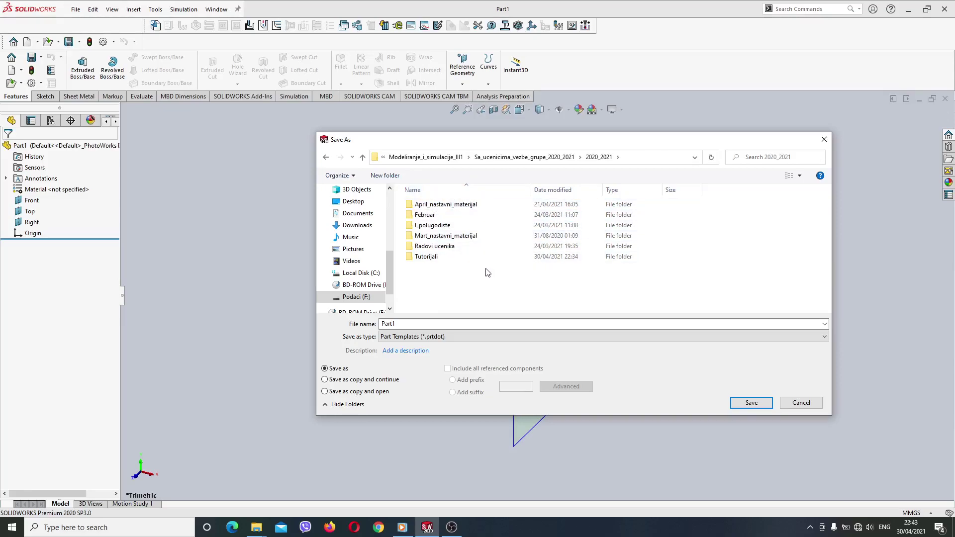
double_click(429, 257)
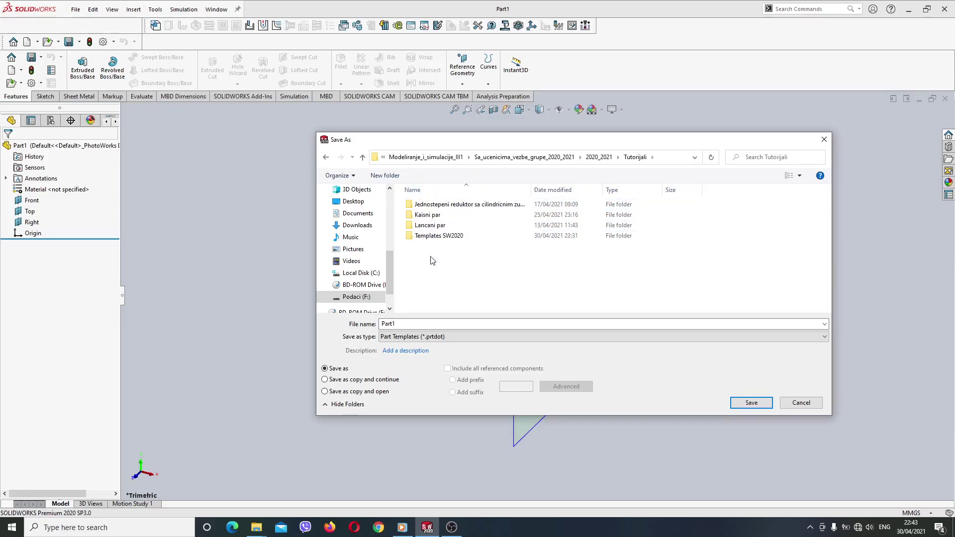
double_click(455, 236)
Save the part template under the name Part_mm_2021 and close the document.
double_click(444, 323)
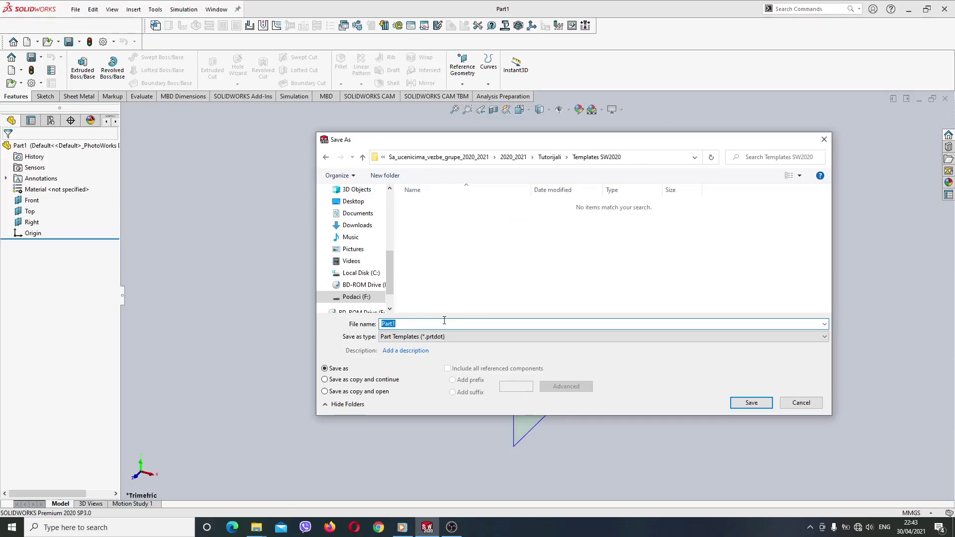
text(Pa)
click(744, 407)
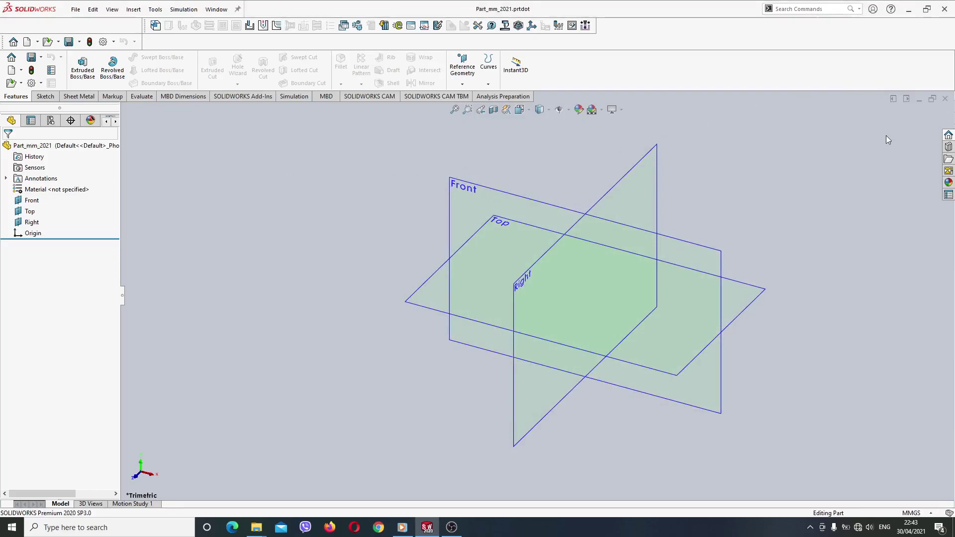
click(945, 99)
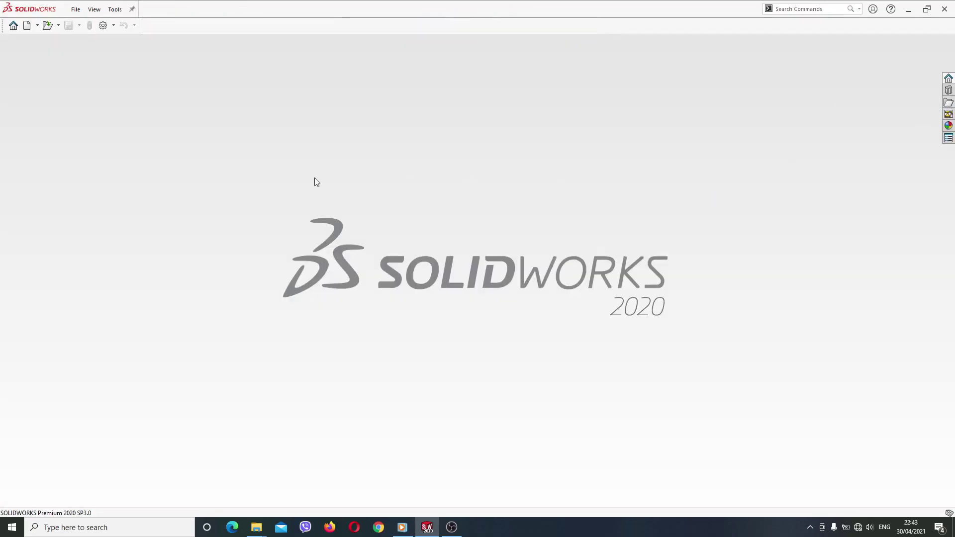
Check the Training Templates and Tutorial sets offered for a new document, and leave without creating one.
click(26, 26)
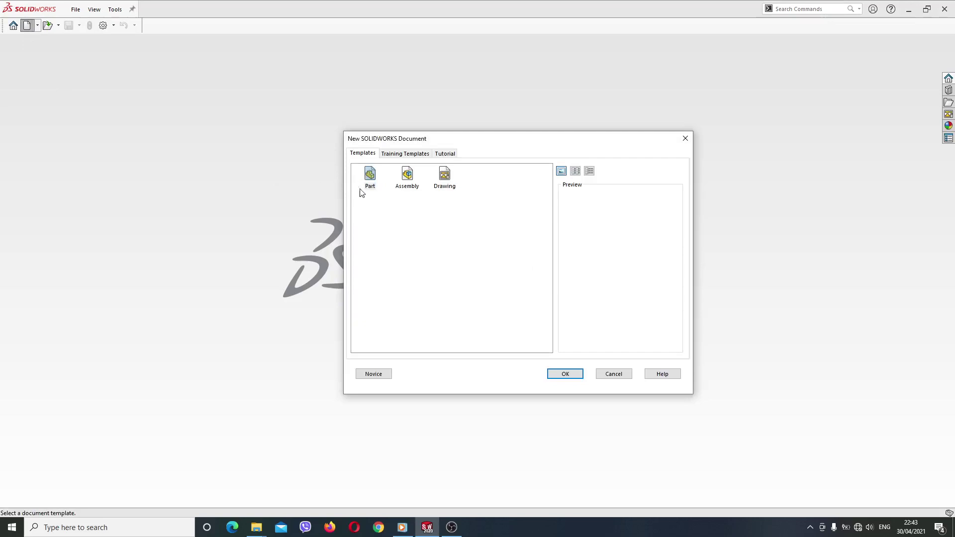
click(420, 153)
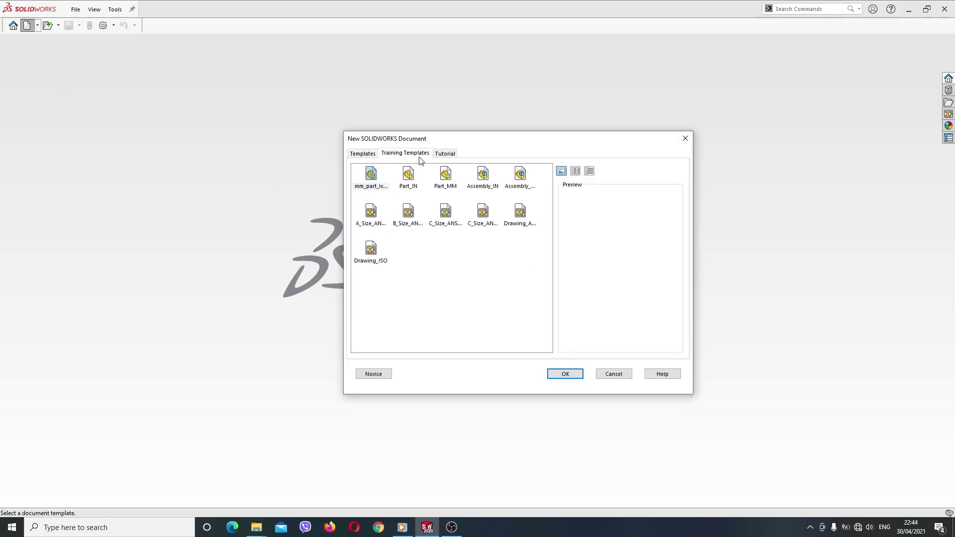
click(450, 153)
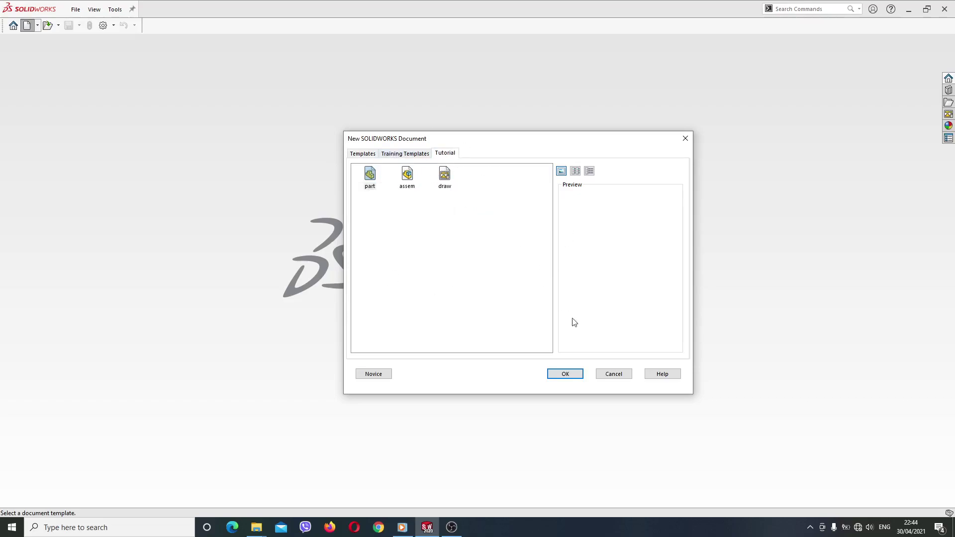
click(611, 376)
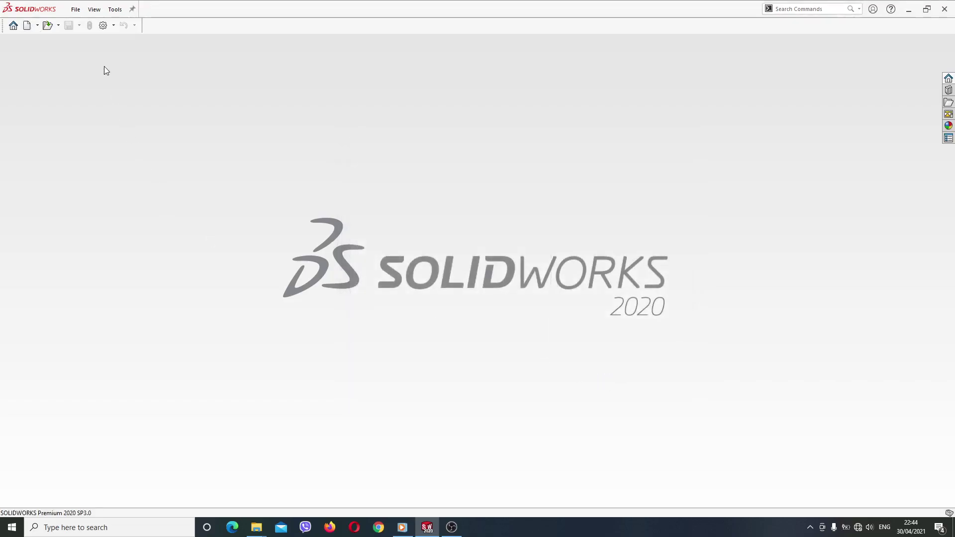
Start adding a folder to the Document Templates file locations in the system options.
click(103, 28)
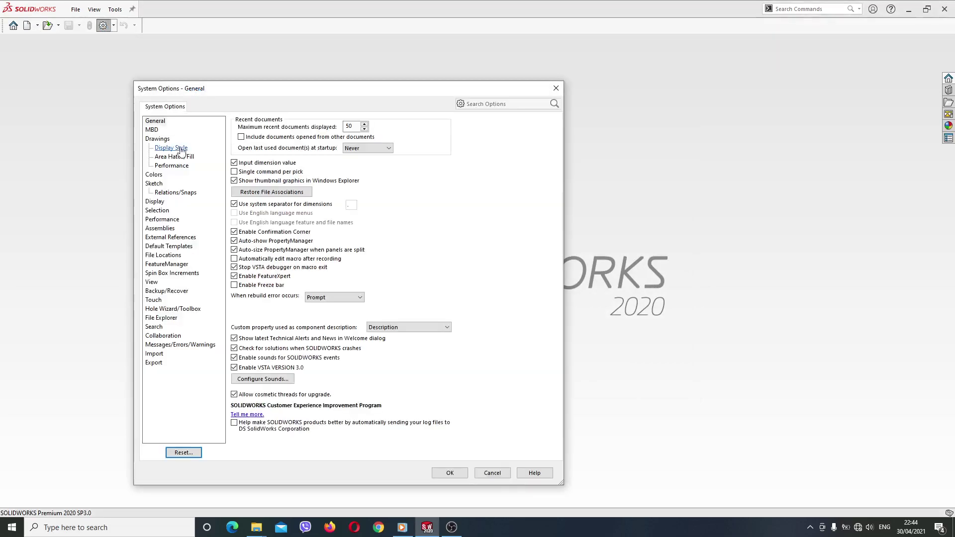
click(171, 247)
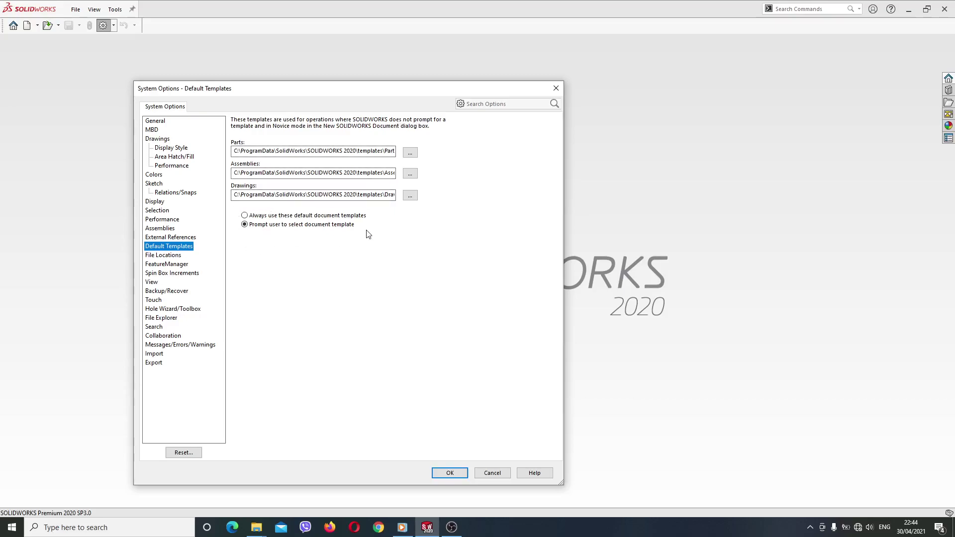
click(169, 256)
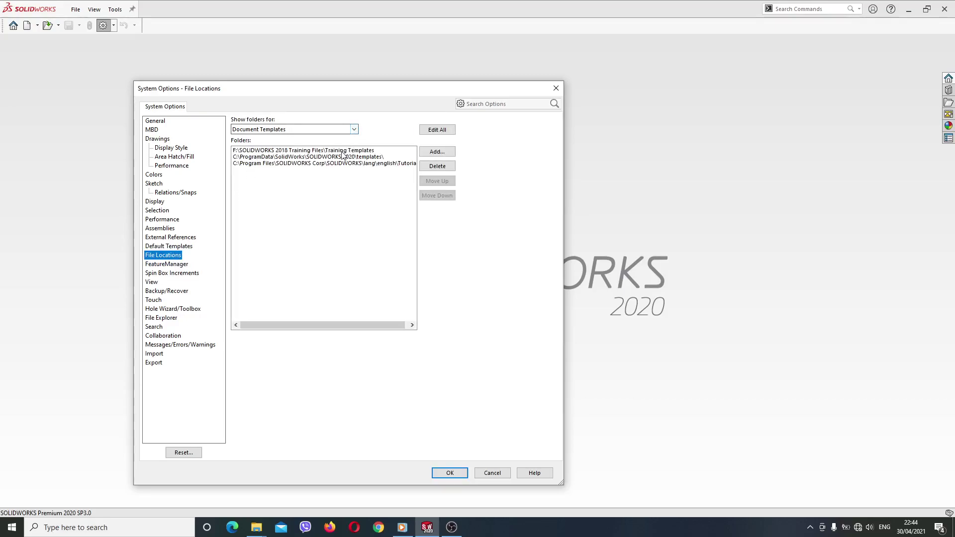
click(449, 152)
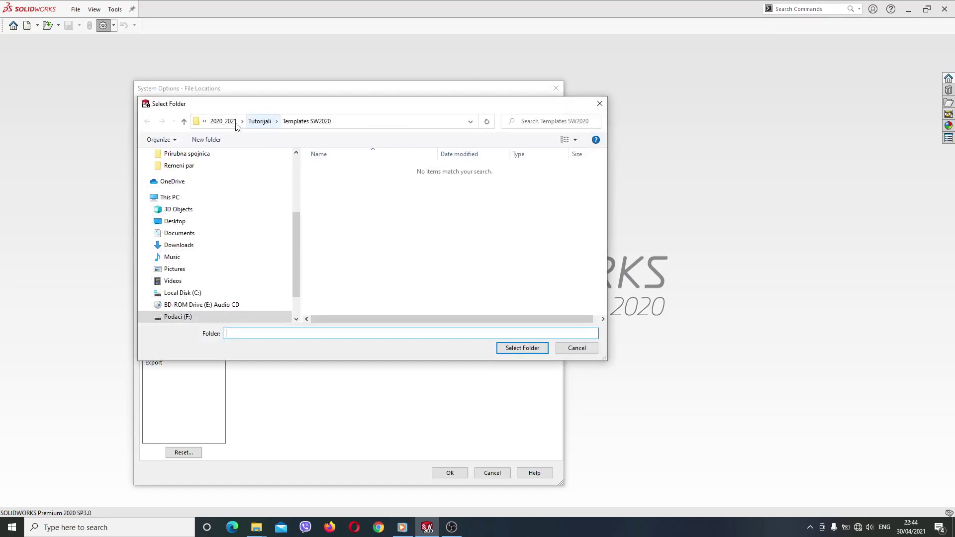
Browse up from Templates SW2020 to the parent folder Skolska_2020_2021 on drive F:.
click(386, 121)
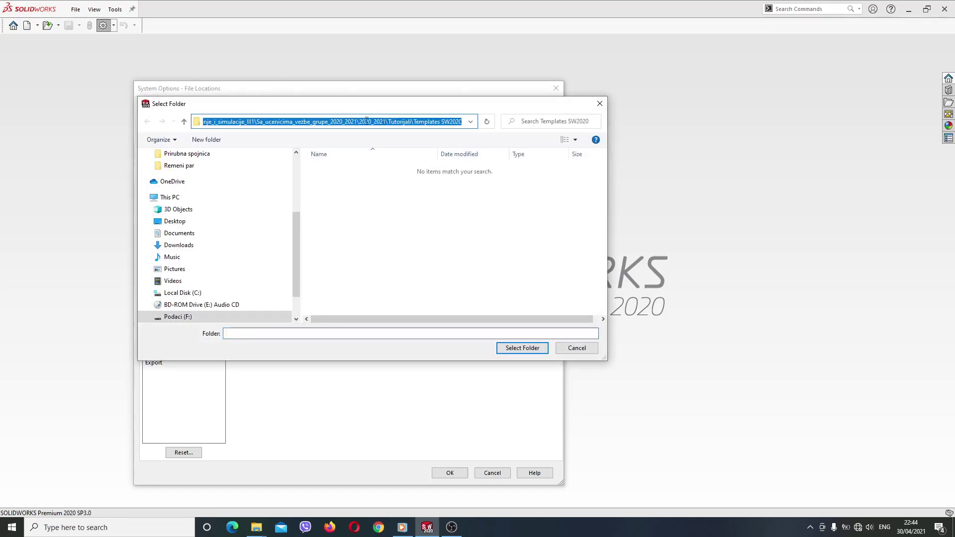
click(382, 196)
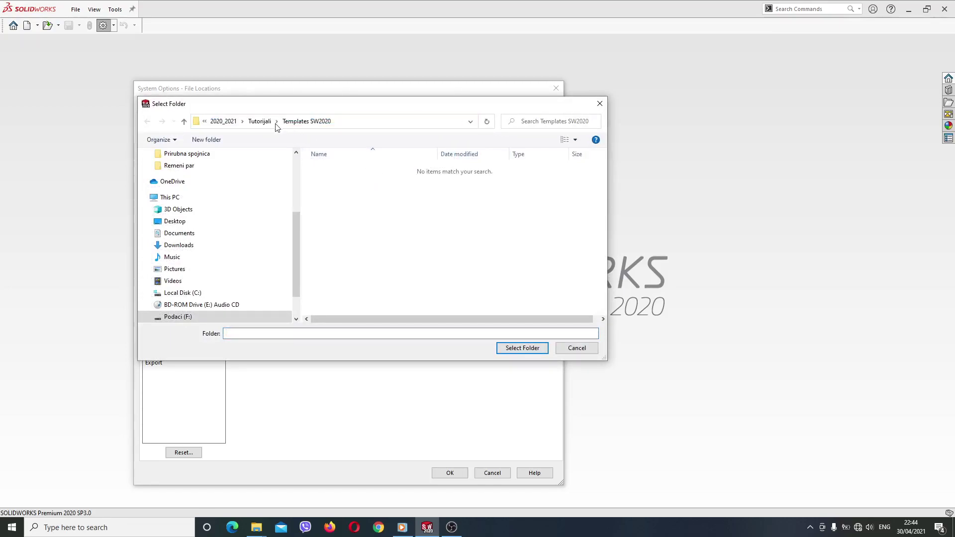
click(253, 121)
click(247, 122)
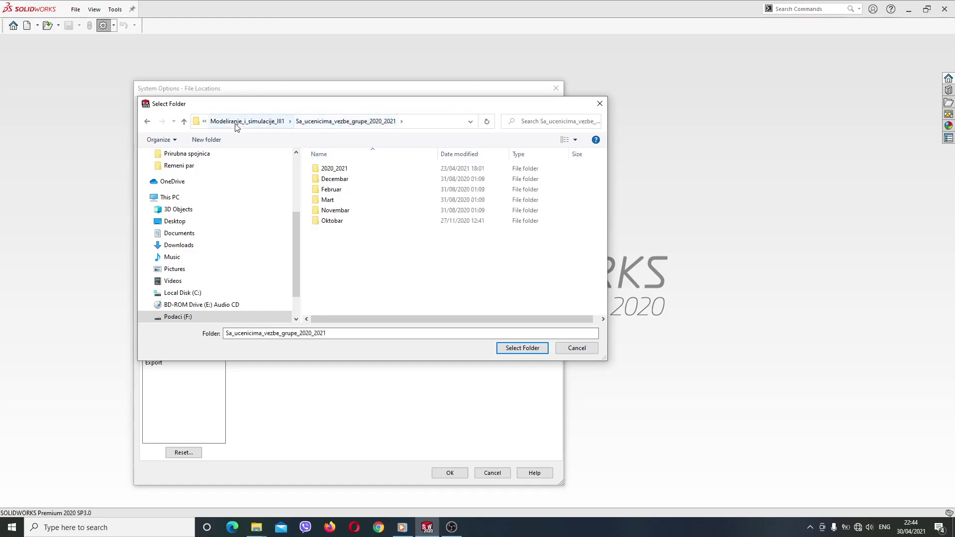
click(236, 124)
click(233, 124)
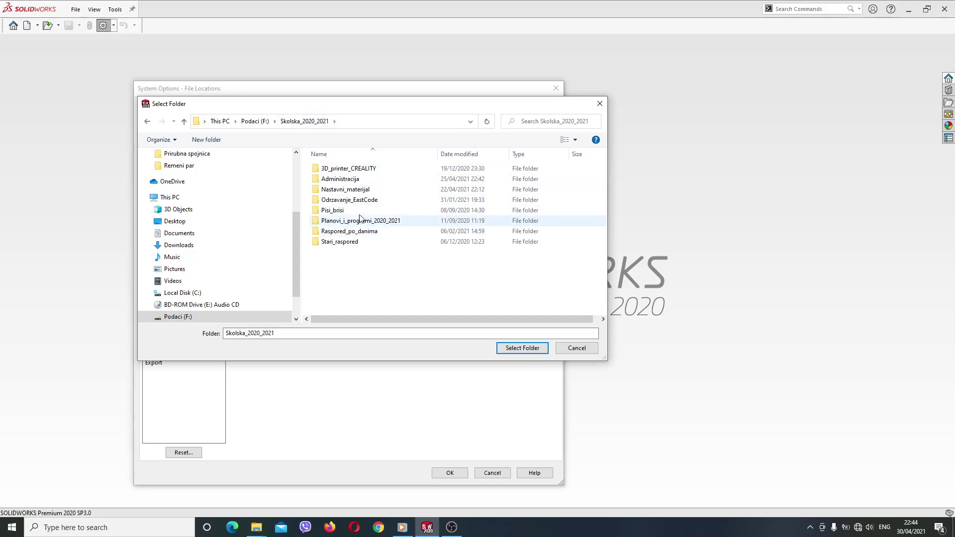
Add Templates SW2020, found under Nastavni_materijal, Modeliranje_i_simulacije_III1, Sa_ucenicima_vezbe_grupe_2020_2021, 2020_2021, Tutorijali, as a document template location.
double_click(348, 189)
double_click(361, 231)
double_click(356, 190)
double_click(343, 169)
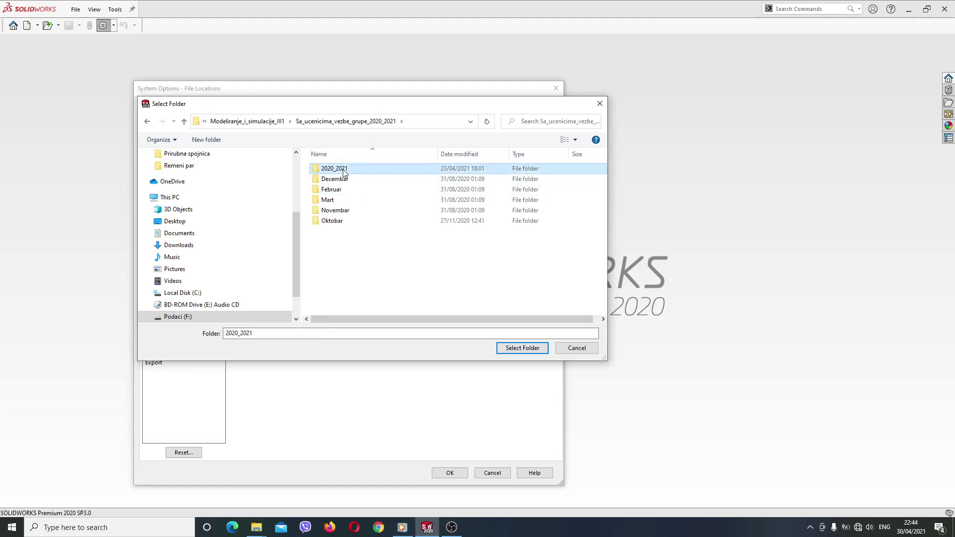
double_click(339, 222)
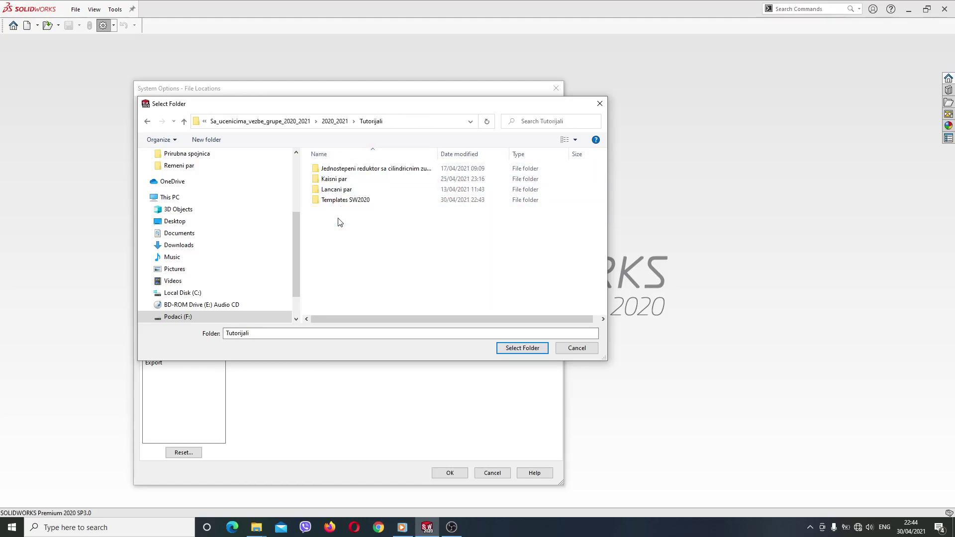
double_click(348, 201)
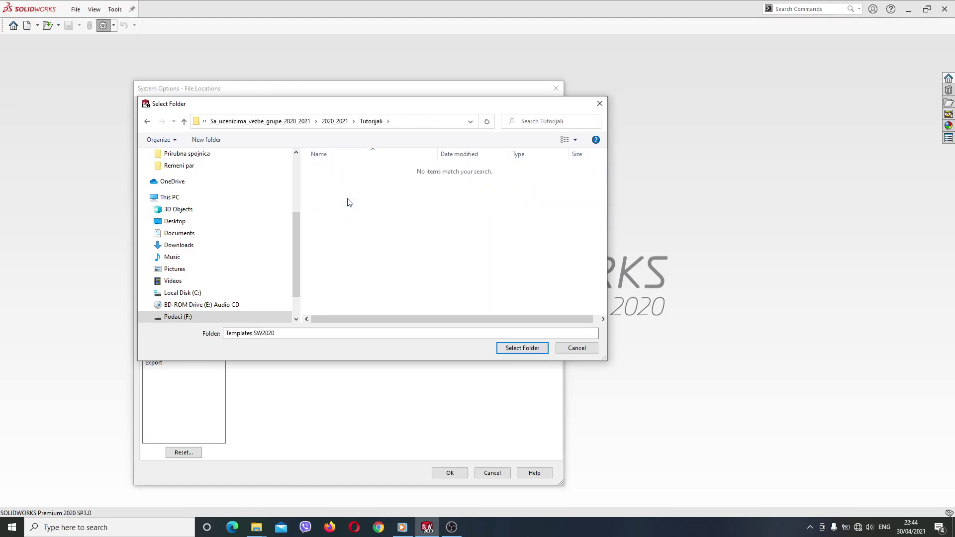
click(520, 351)
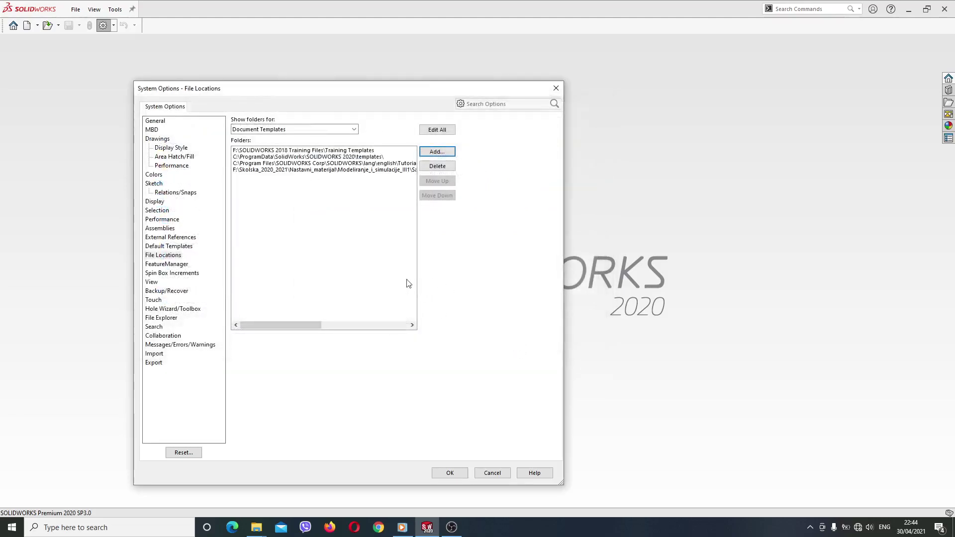
Move the added Templates SW2020 path up the document template folder order and back down to last place.
drag(315, 326, 226, 321)
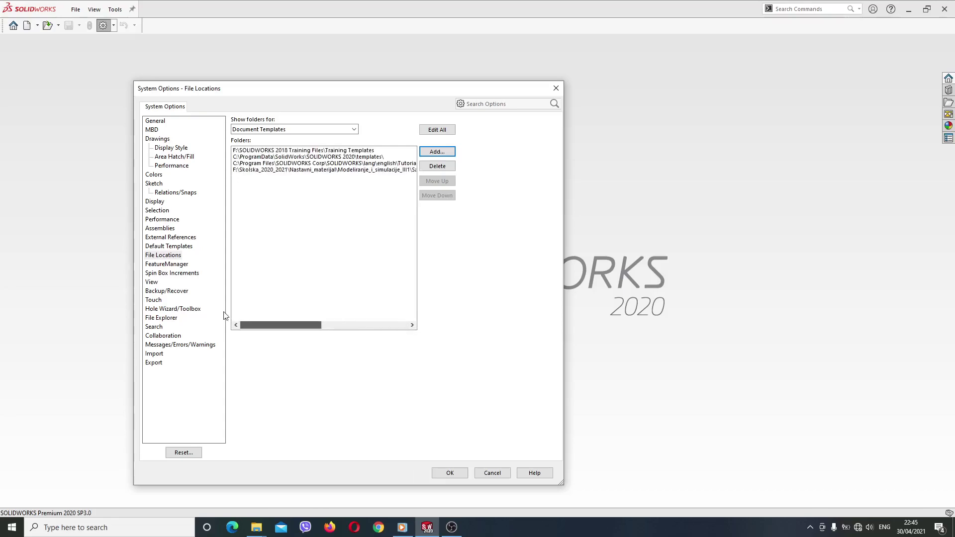
click(297, 171)
click(447, 180)
click(447, 180)
click(447, 180)
click(449, 196)
click(448, 196)
click(448, 196)
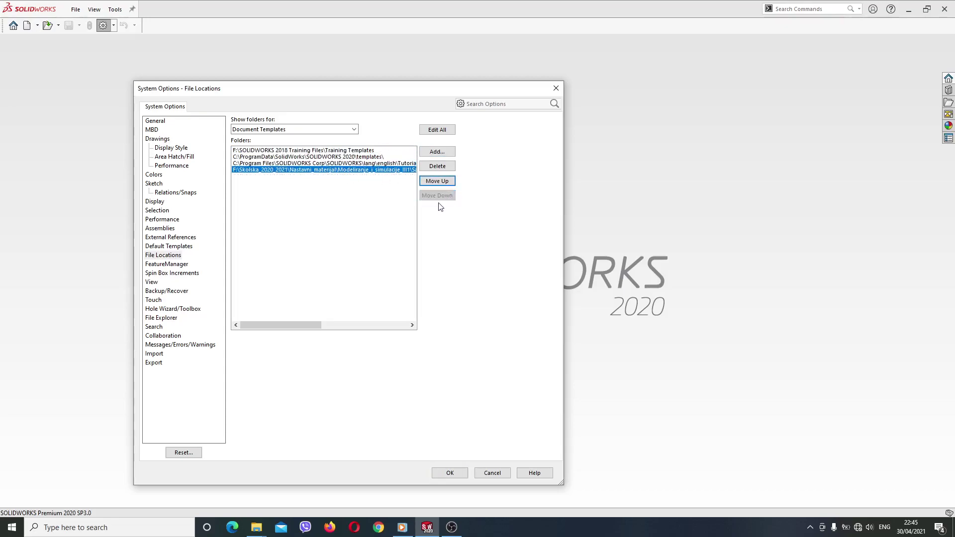
Apply the system options with the added search path and show the Templates SW2020 set for a new document.
click(455, 477)
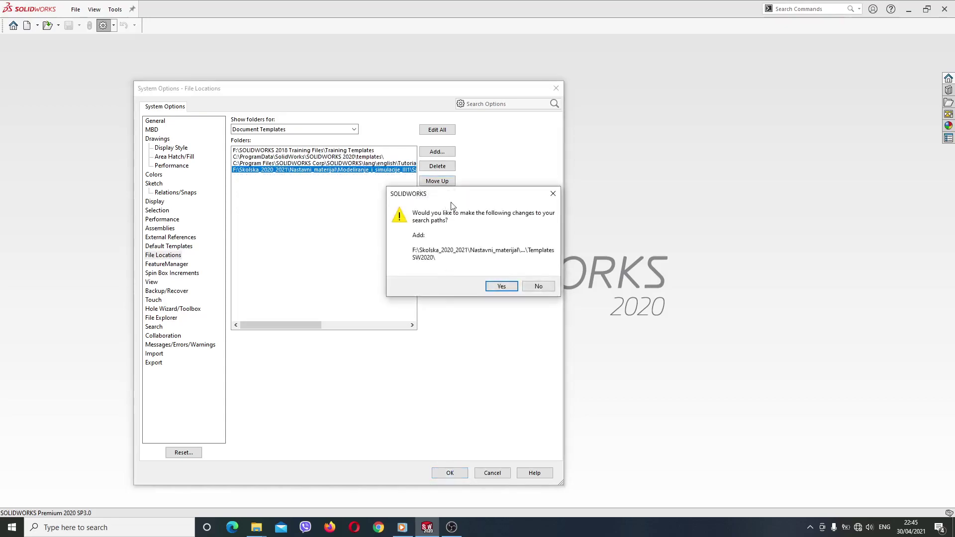
click(501, 288)
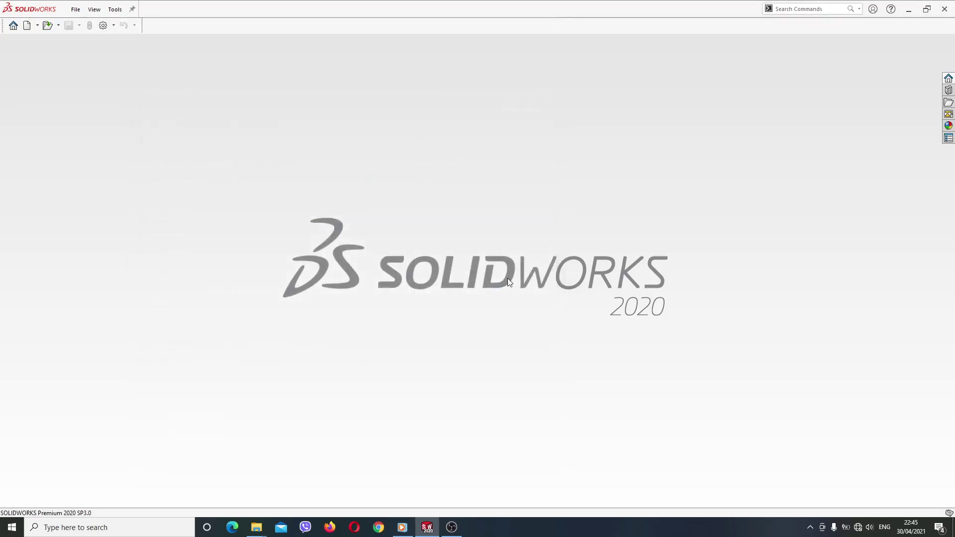
click(27, 25)
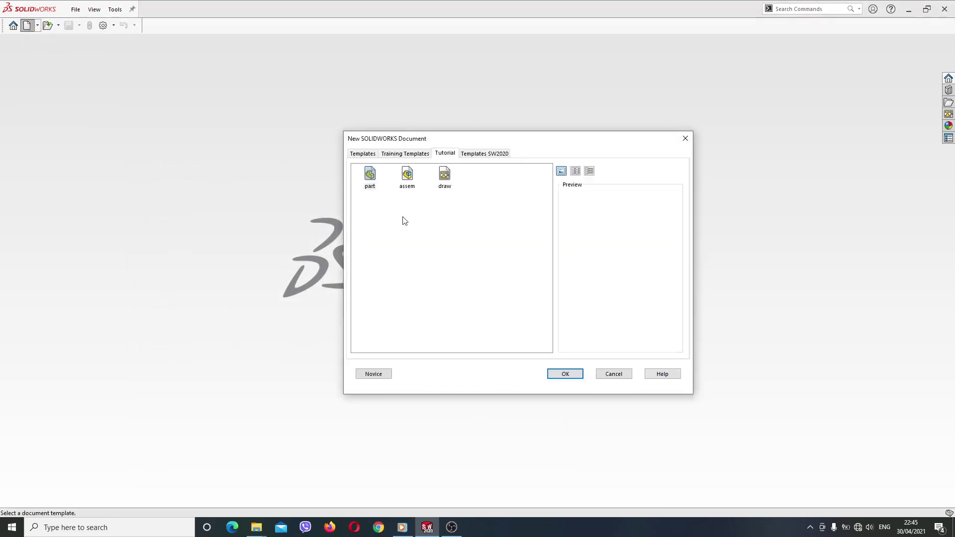
click(493, 154)
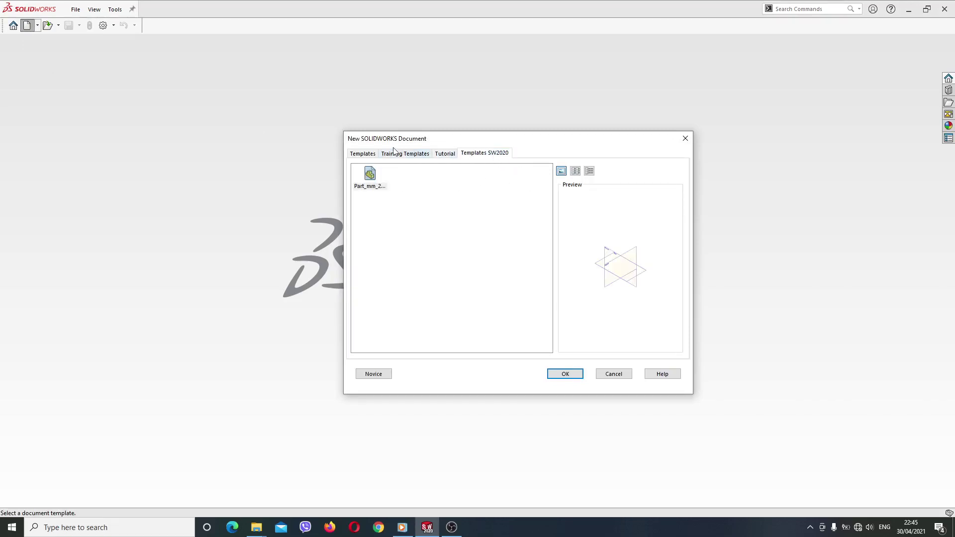